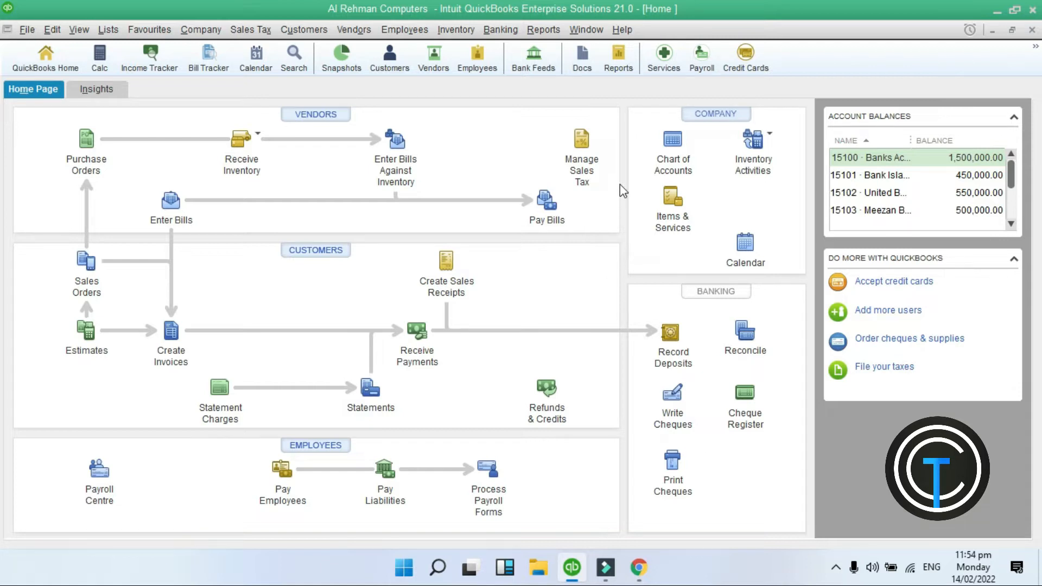
Open the company's Item List.
left_click(671, 208)
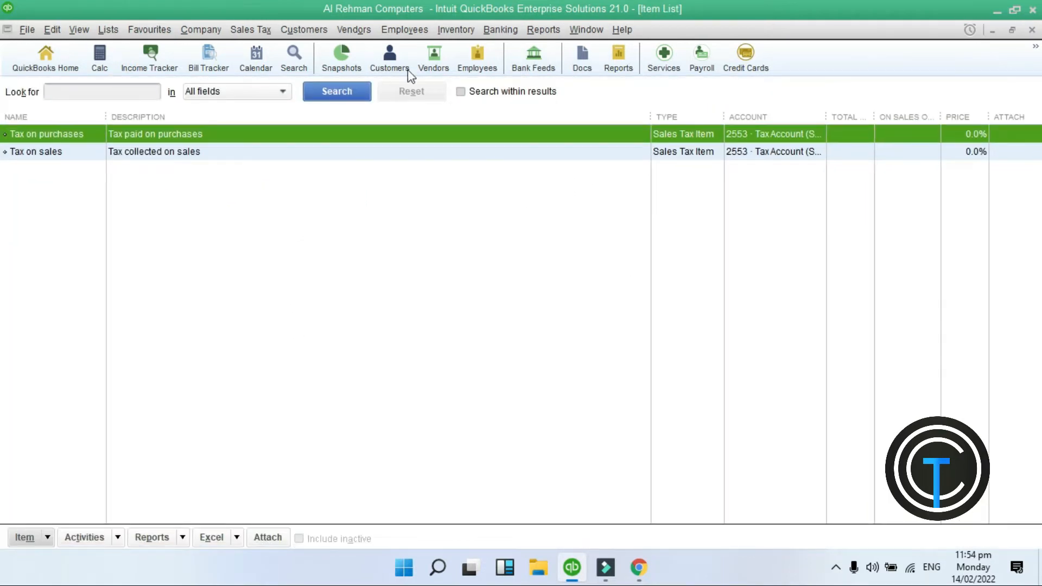
left_click(1032, 30)
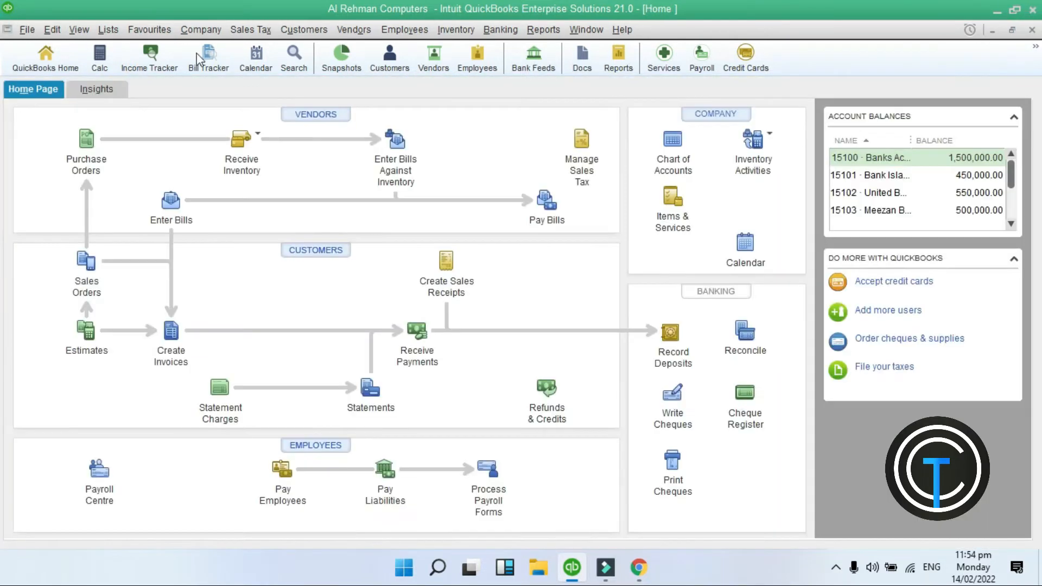
left_click(108, 29)
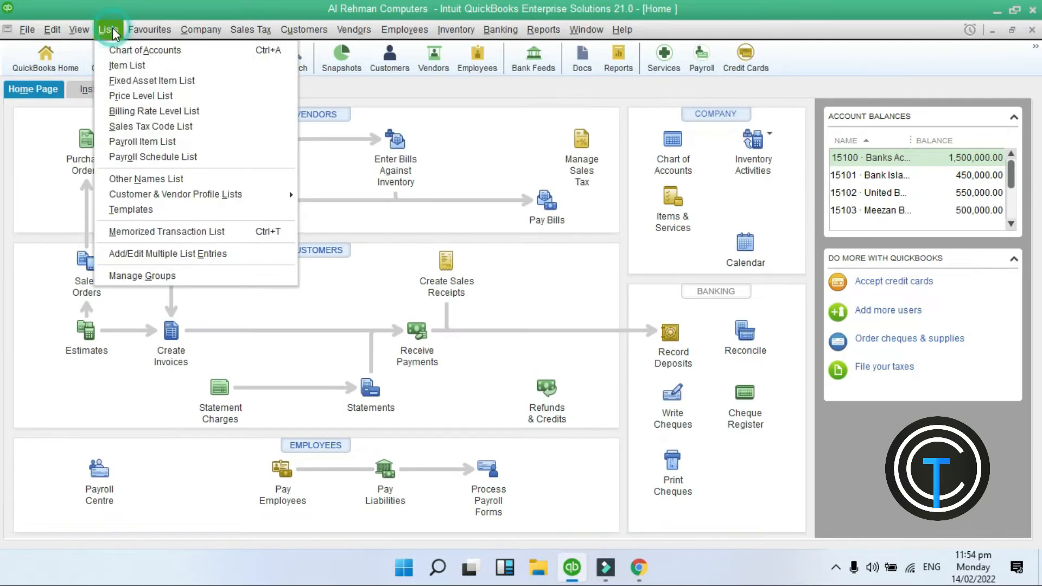
left_click(165, 64)
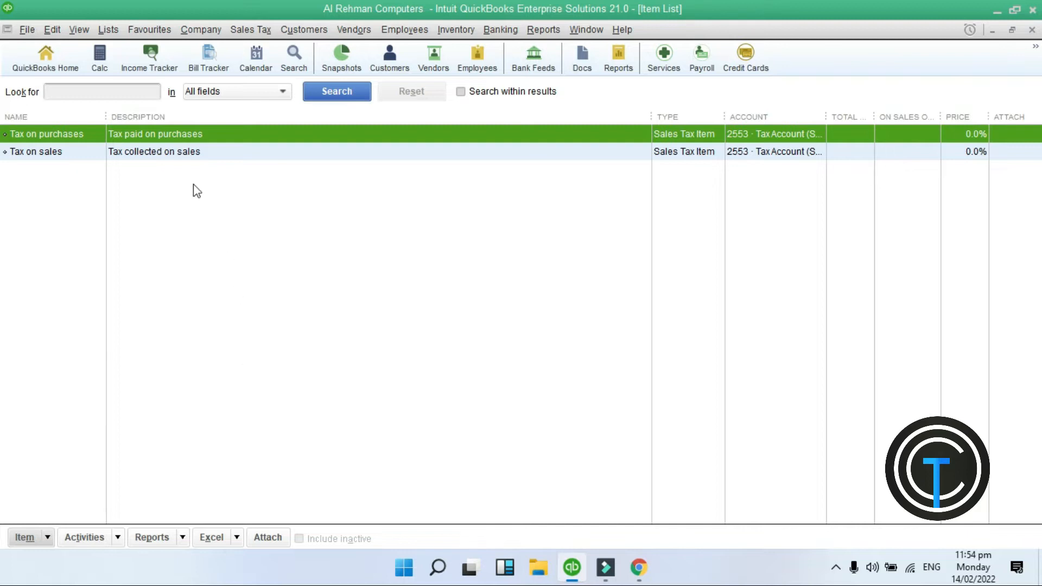
Start a new item and set its type to Inventory Part.
right_click(197, 204)
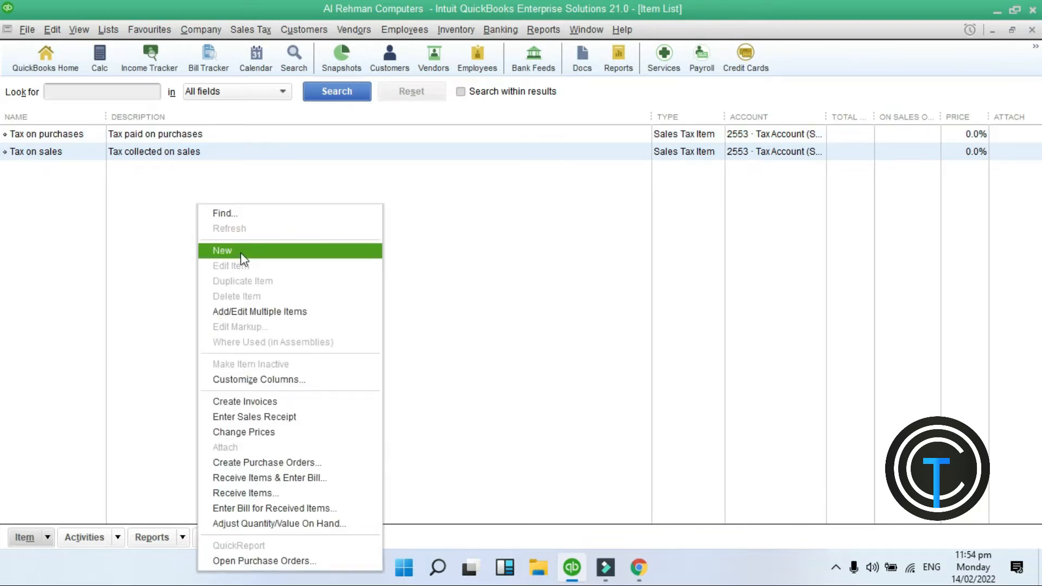
left_click(97, 342)
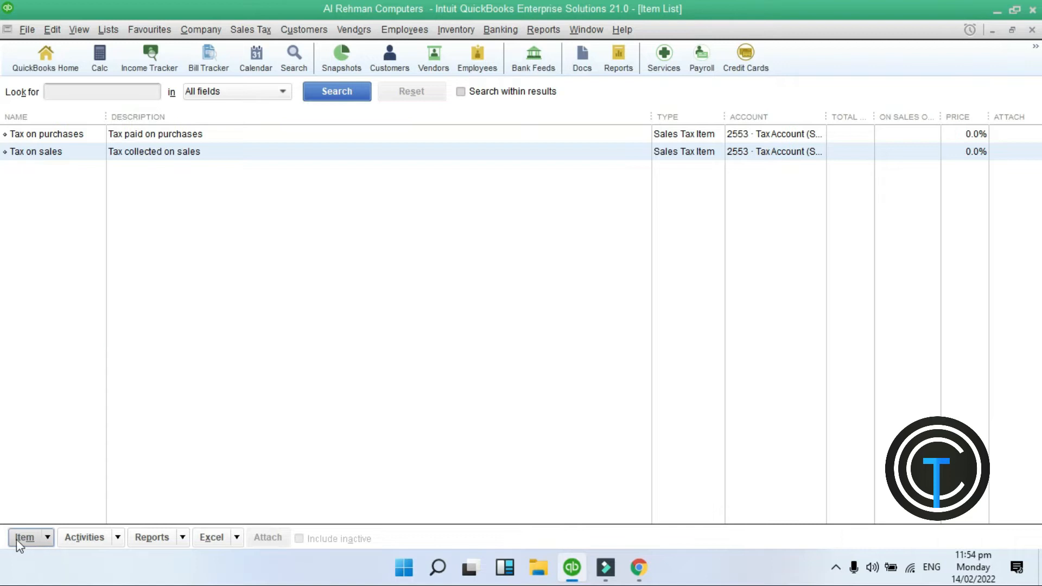
left_click(49, 534)
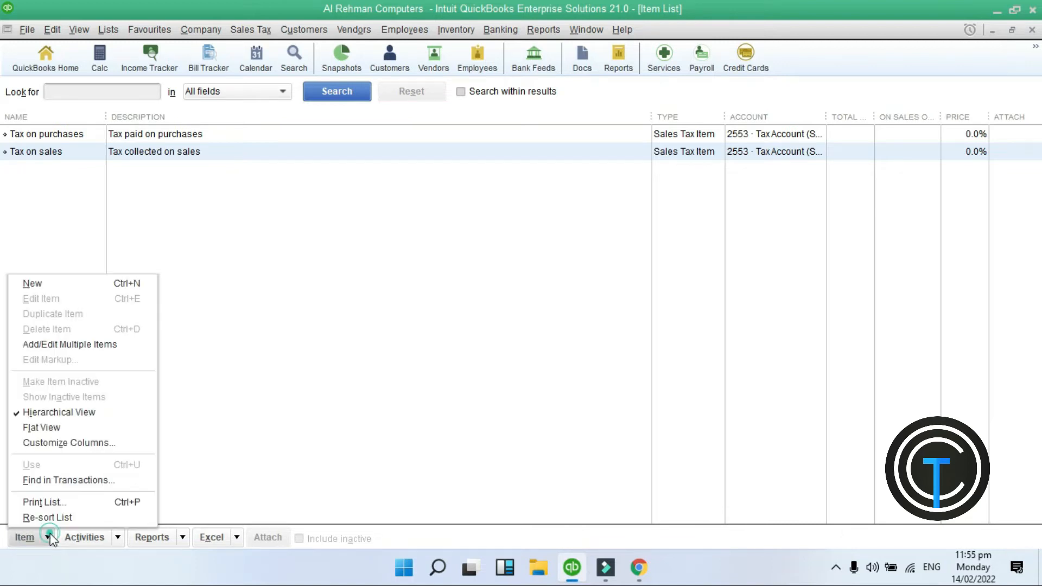
left_click(63, 283)
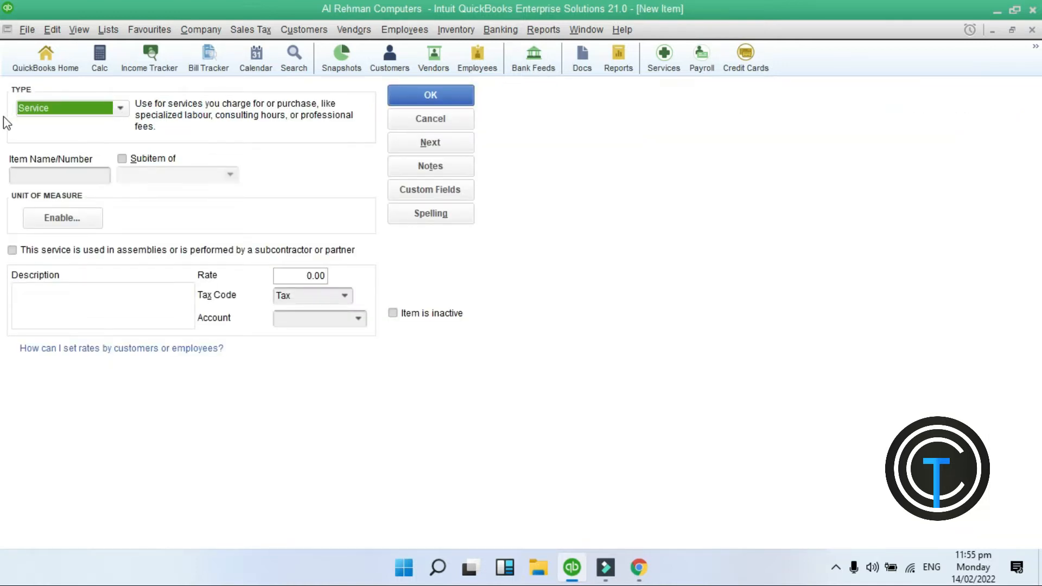
left_click(45, 109)
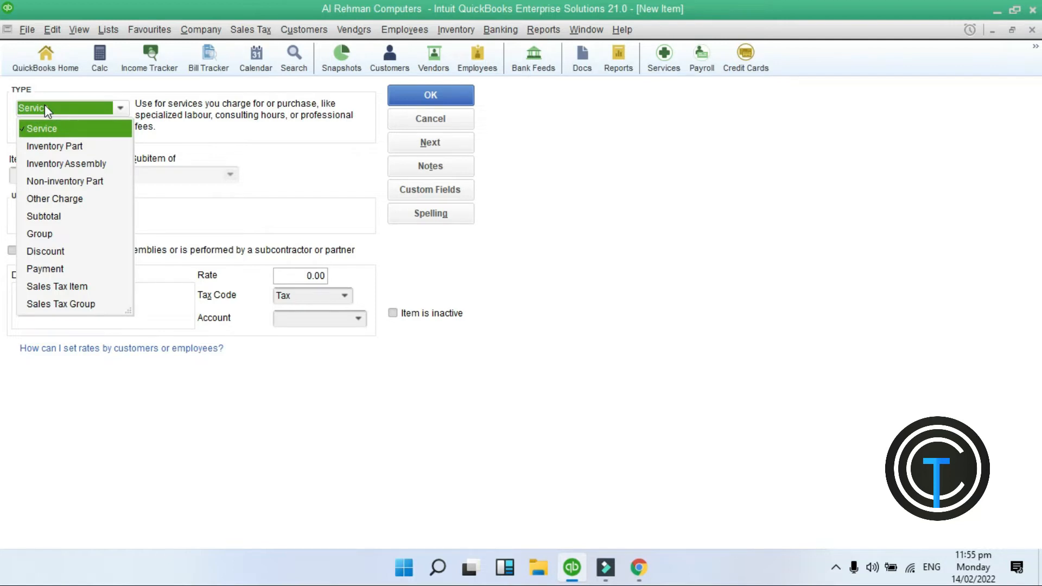
left_click(81, 148)
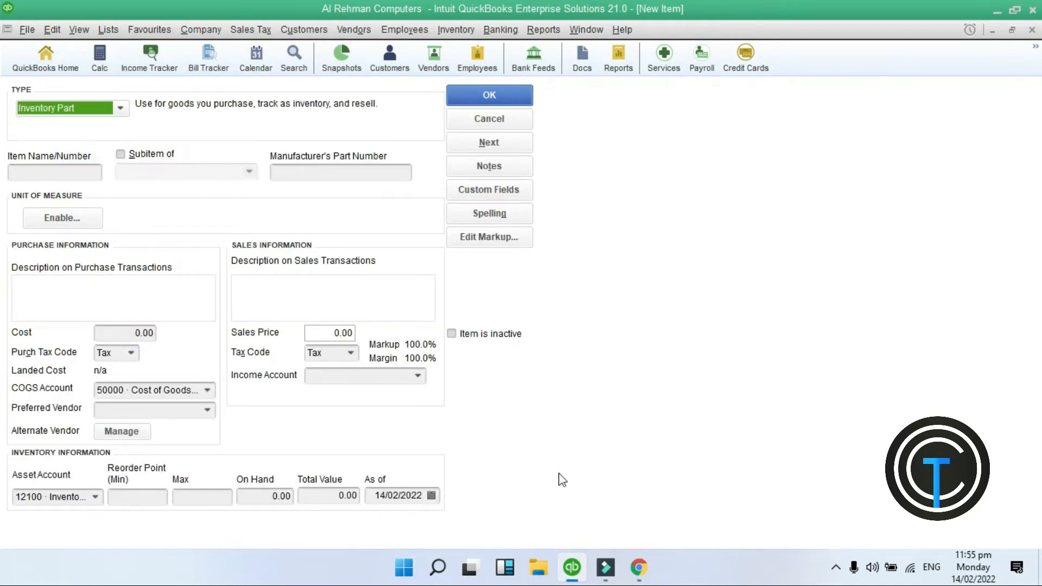
Name the item Dell 9020 Tower and give it the manufacturer's part number 1524366.
left_click(61, 170)
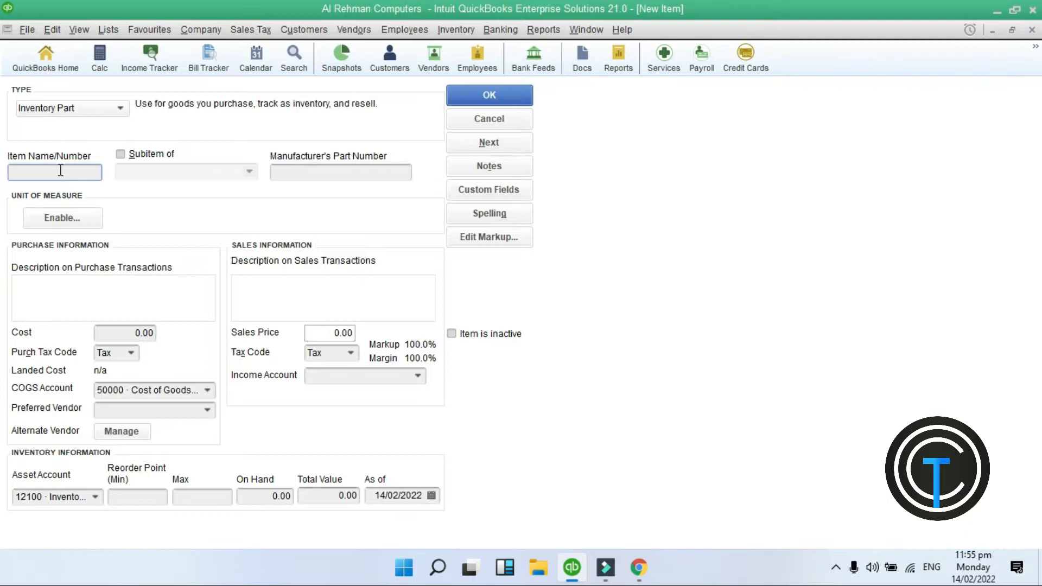
type("Dell 9020 Tower")
left_click(296, 169)
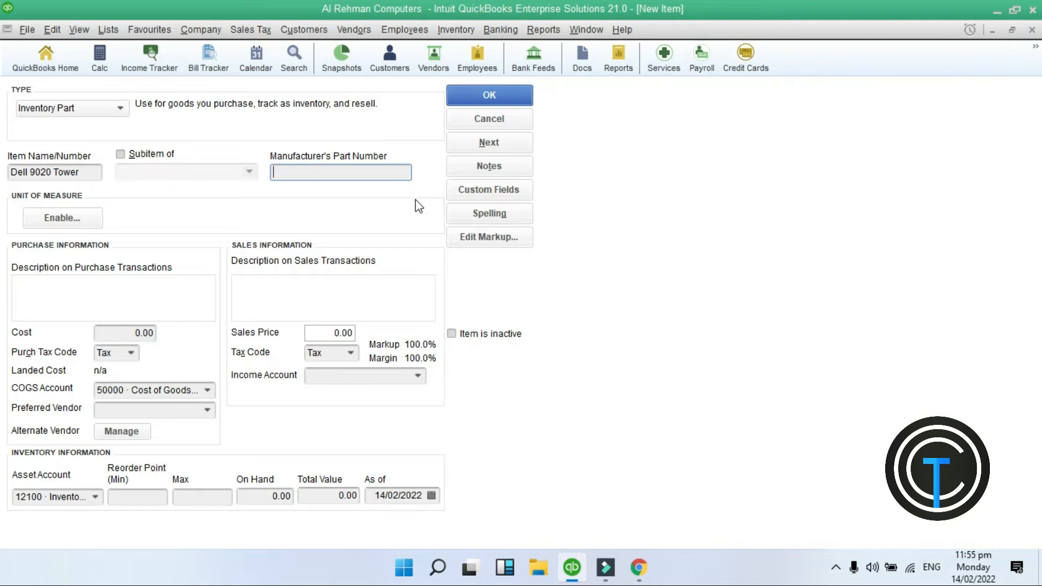
type("1524366")
left_click(125, 156)
left_click(250, 172)
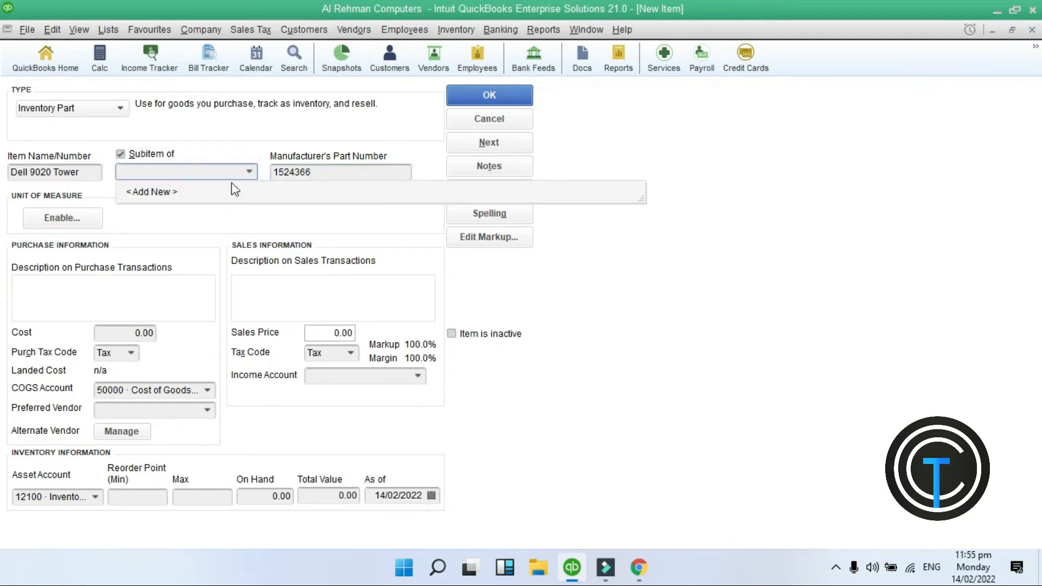
left_click(128, 156)
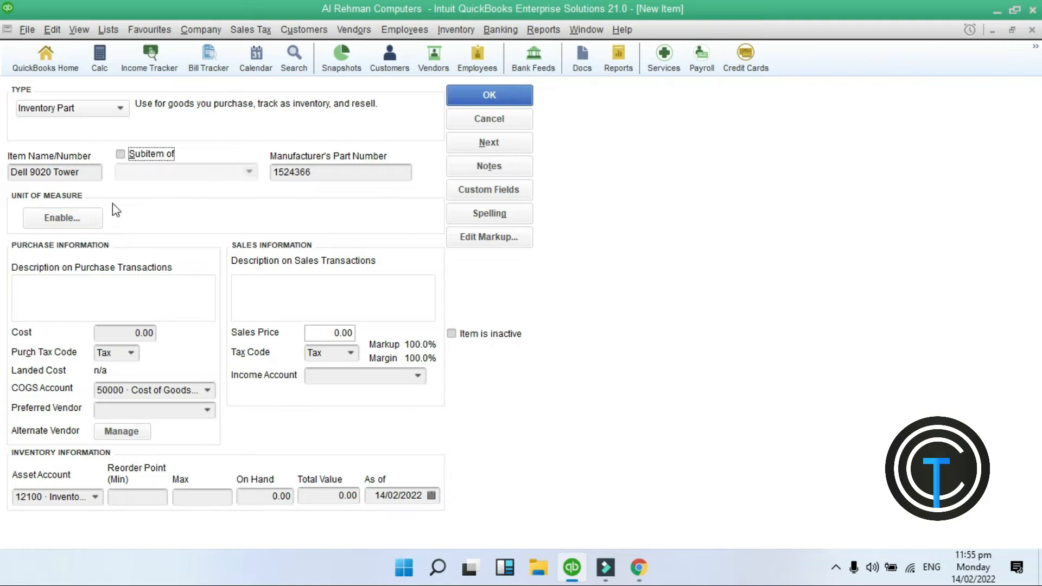
Enable the Unit of Measure feature in Single U/M Per Item mode.
left_click(88, 218)
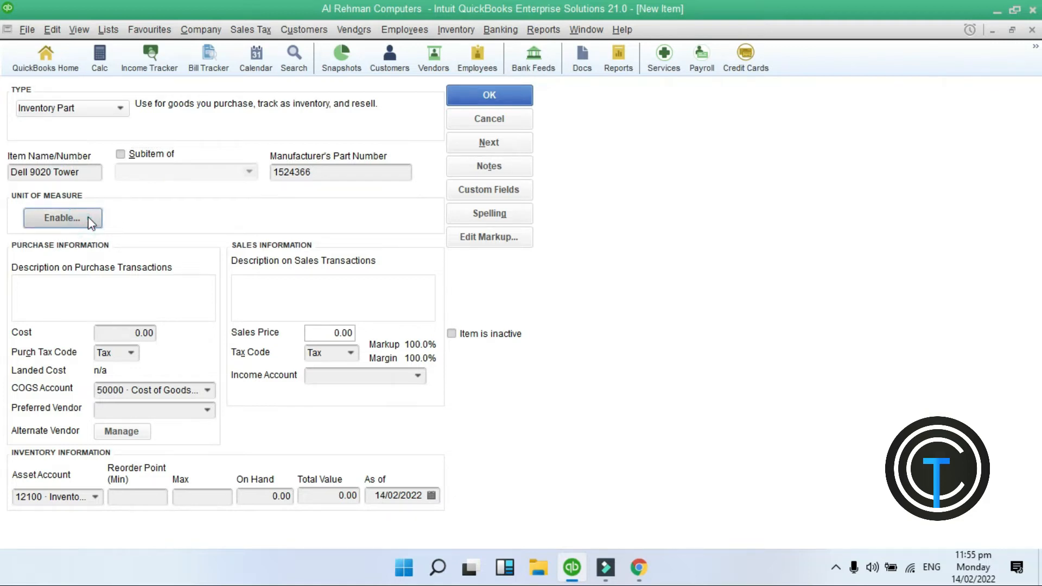
left_click(391, 221)
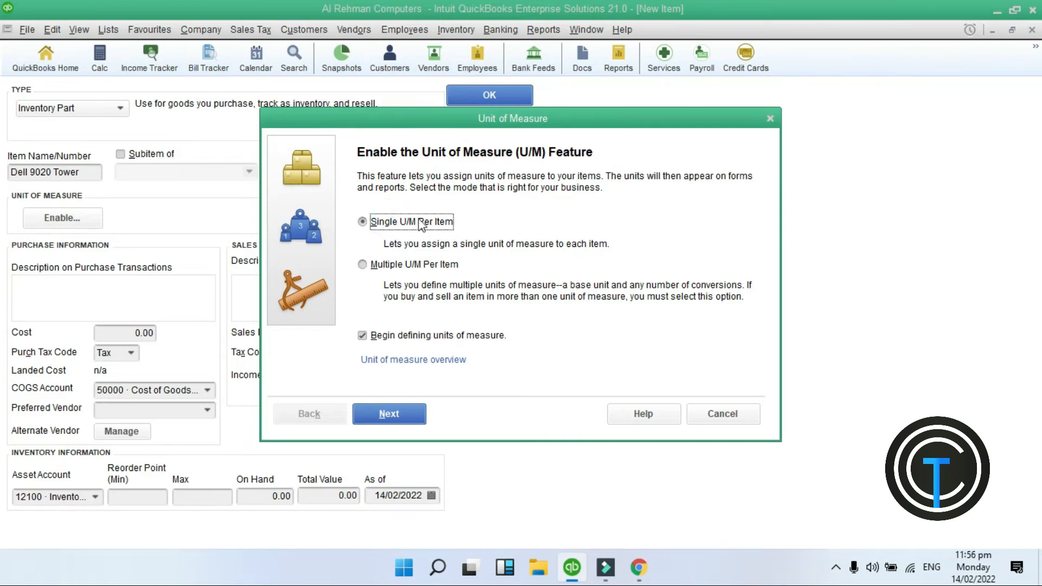
left_click(398, 421)
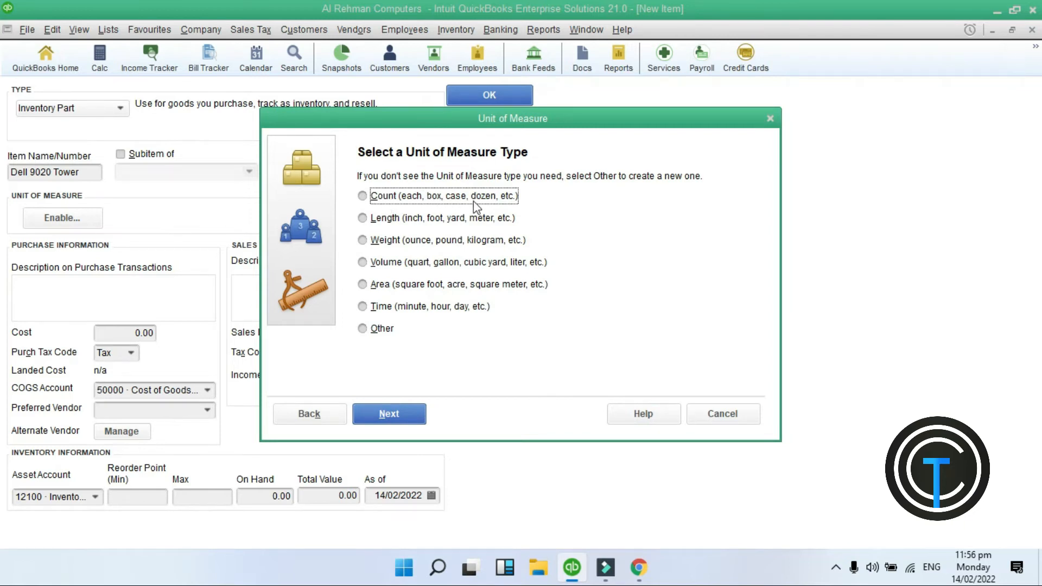
left_click(383, 219)
left_click(386, 240)
left_click(391, 265)
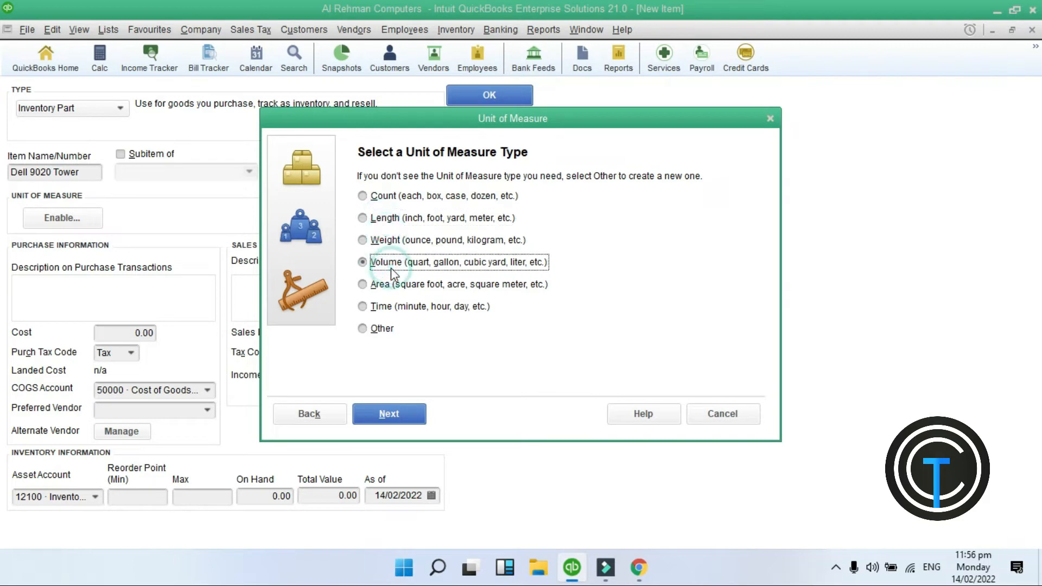
left_click(394, 286)
left_click(387, 307)
Choose Count as the unit of measure type and assign each (ea) as the item's unit.
left_click(390, 197)
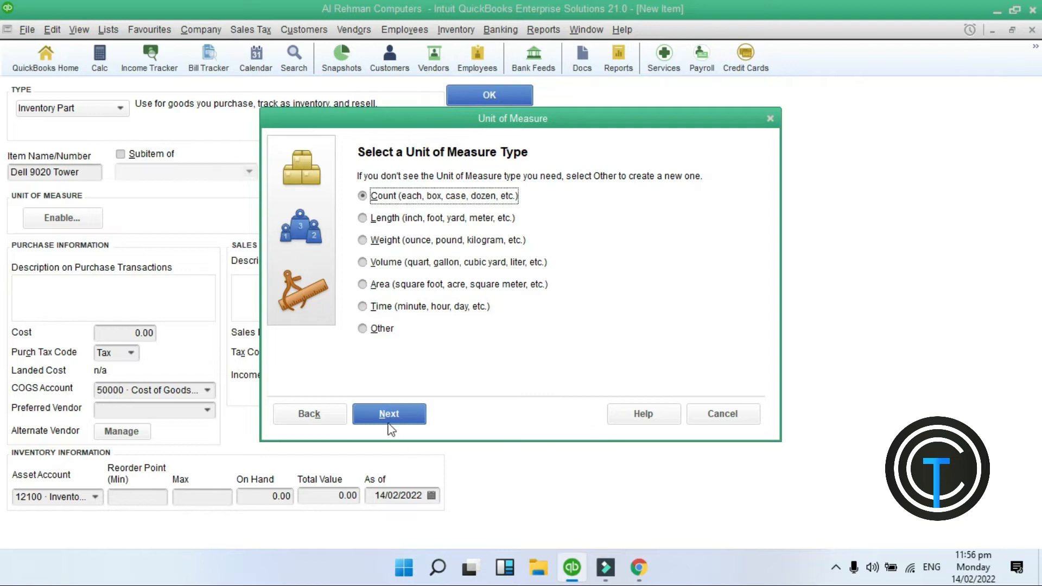
left_click(389, 415)
left_click(374, 194)
left_click(470, 413)
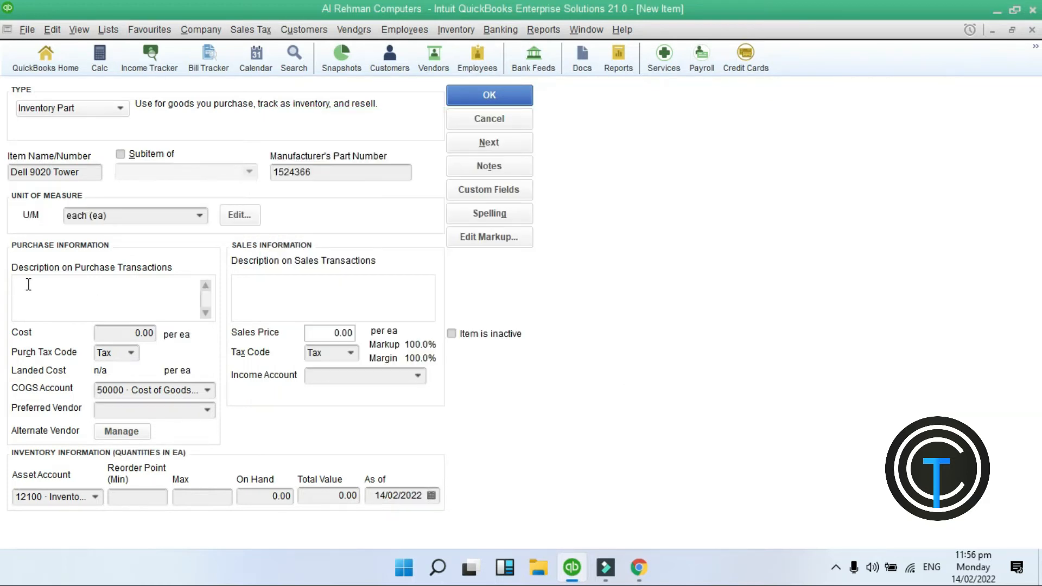
Enter Dell Optplex 9020 and Corei5 3rd Generation Processor as the first two lines of the purchase description.
left_click(126, 288)
type("Dell Optplex 9020")
key("Return")
type("Corei5")
type("3rd Generat")
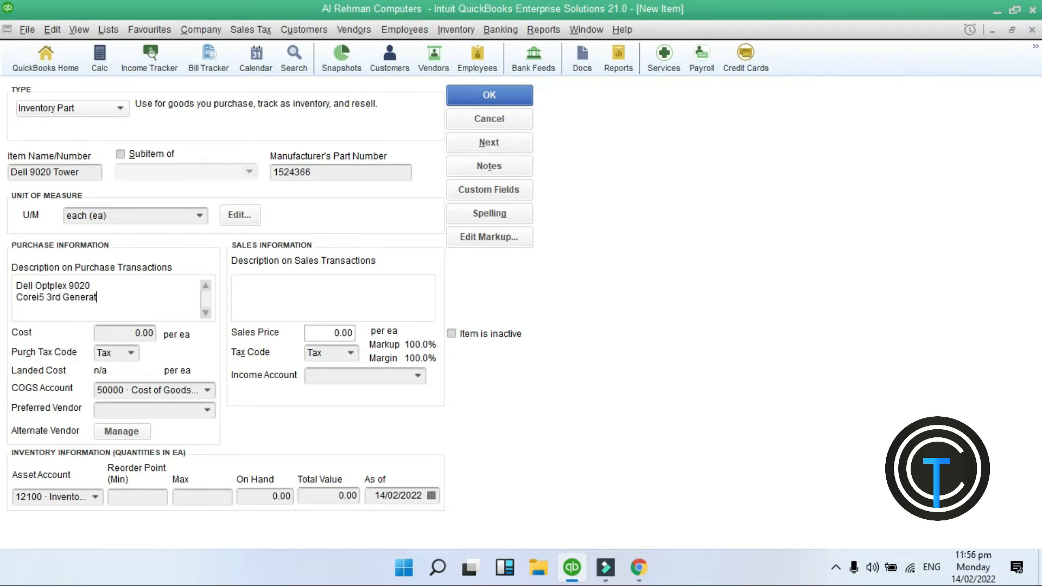
type("ion Processor ")
Add the lines Ram 8 GB DDR-3, 500 GB SSD Drive and DVD Writer to the purchase description.
type("Ram 8")
type(" G")
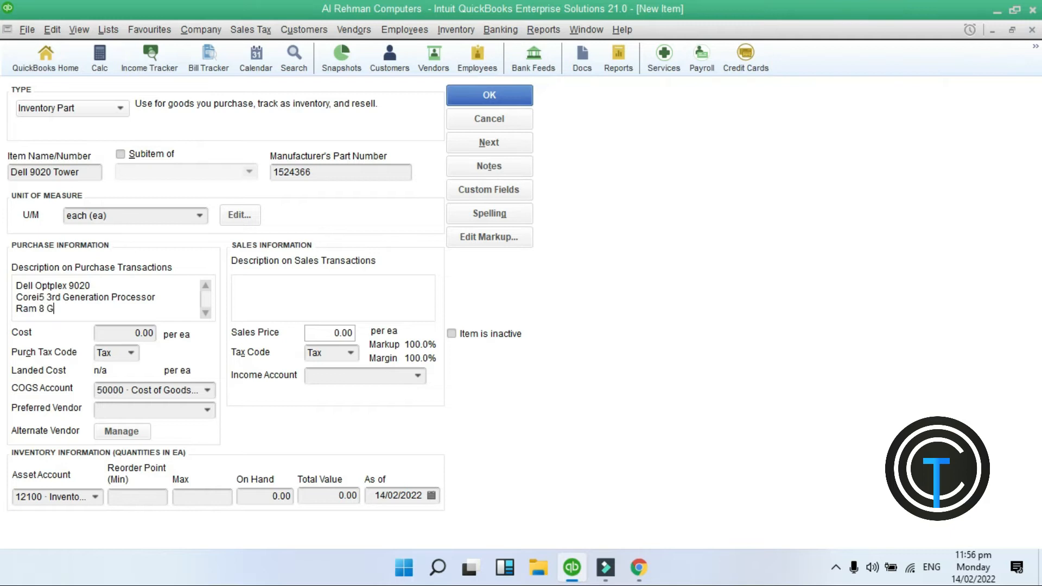
type("B DDR34")
key("BackSpace")
key("BackSpace")
type("-3")
key("Return")
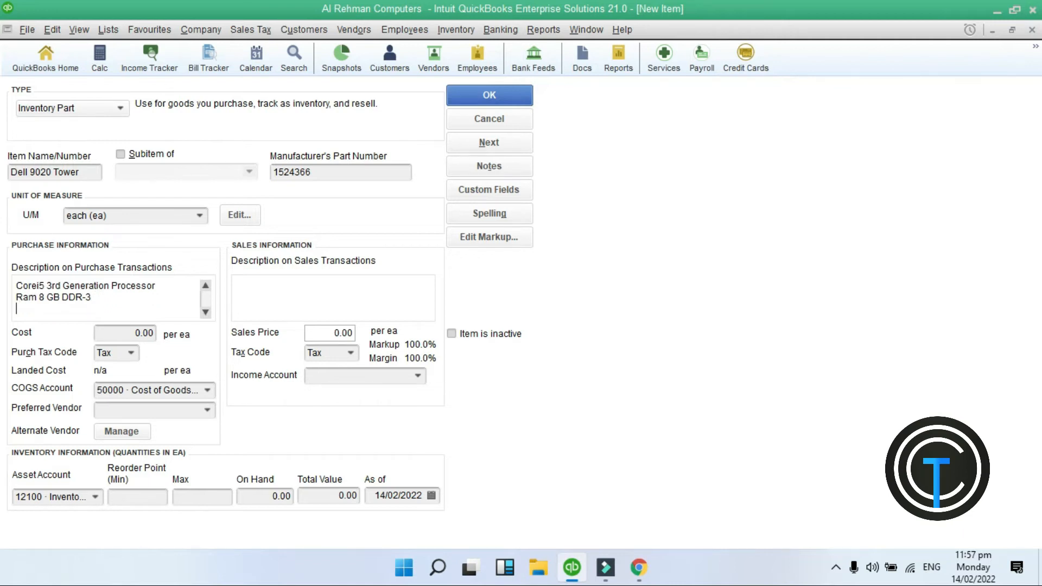
type("500 GB SSD Drive")
key("Return")
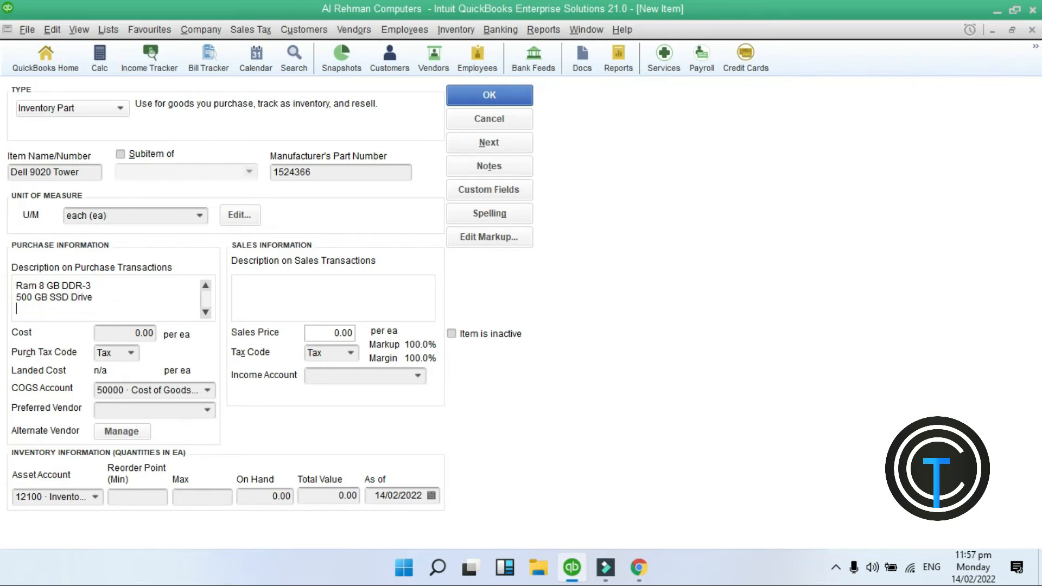
type("DVD Writer")
scroll(128, 287, "up", 1)
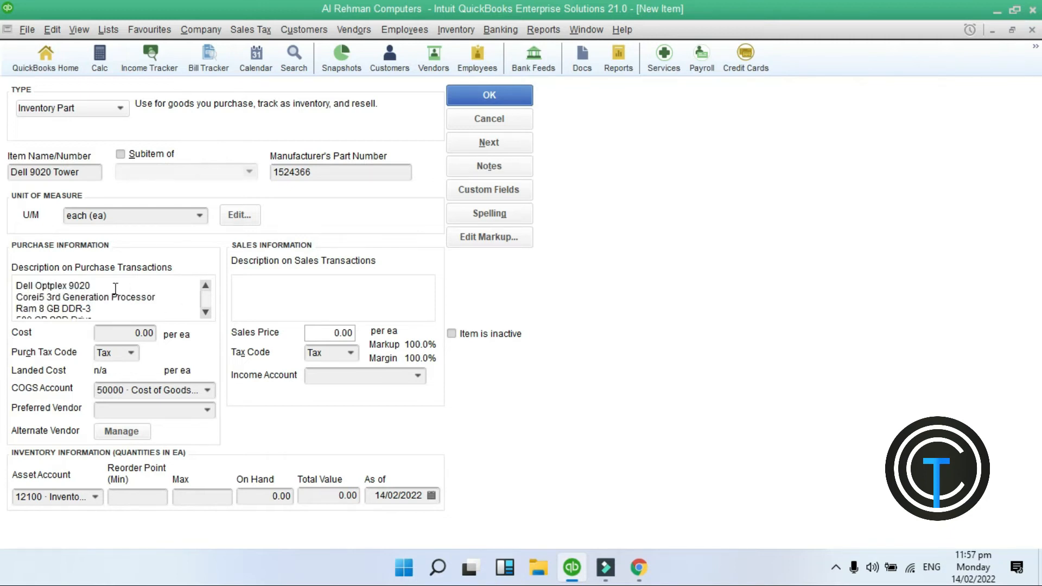
Set the item's purchase cost to 15000 and its purchase tax code to Non.
left_click(127, 330)
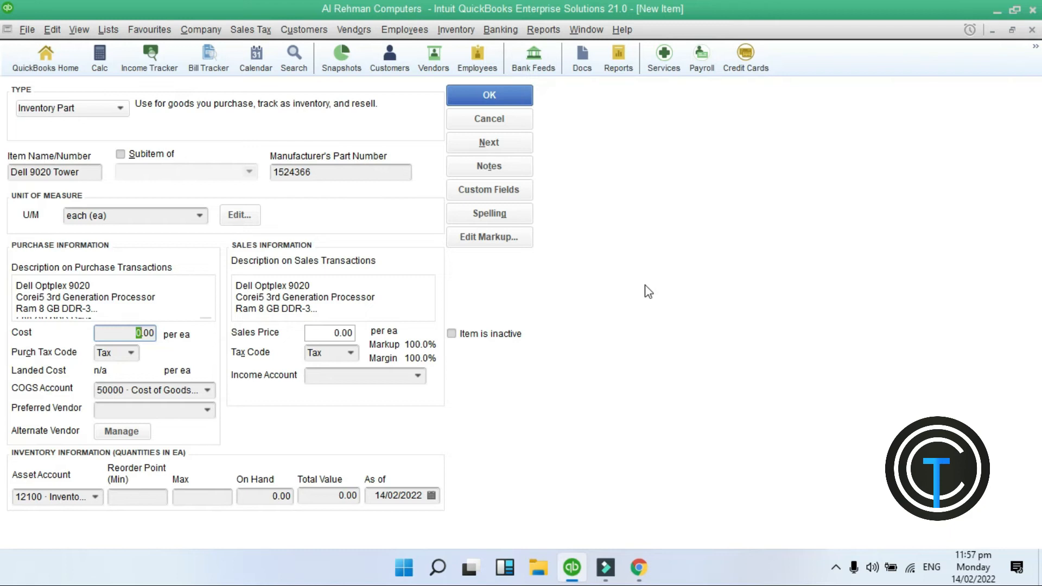
type("15000")
left_click(129, 354)
left_click(125, 378)
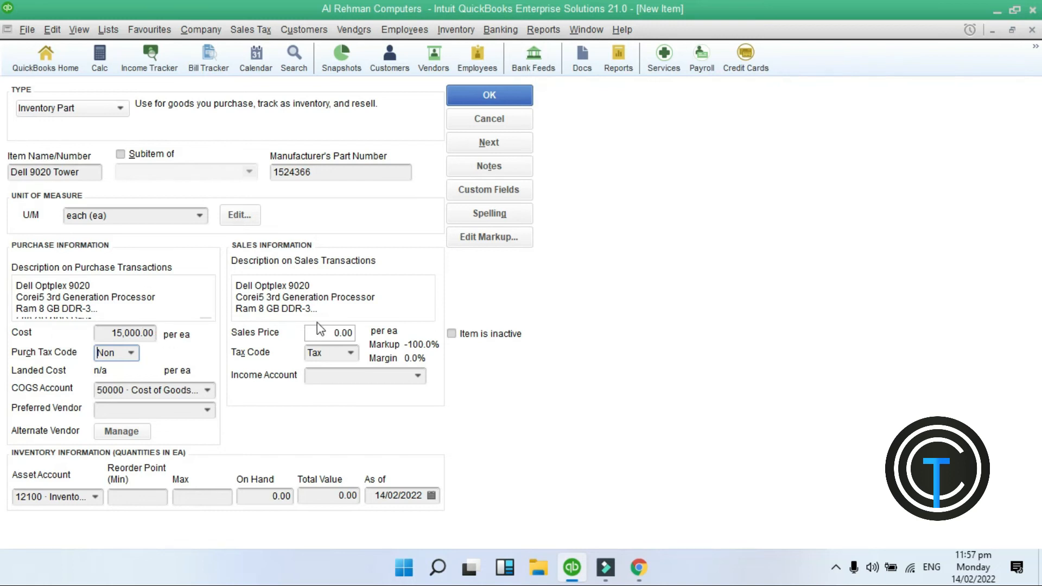
Set the item's sales price to 17000 and its sales tax code to Non.
left_click_drag(330, 337, 340, 337)
type("17000")
left_click(349, 353)
left_click(341, 426)
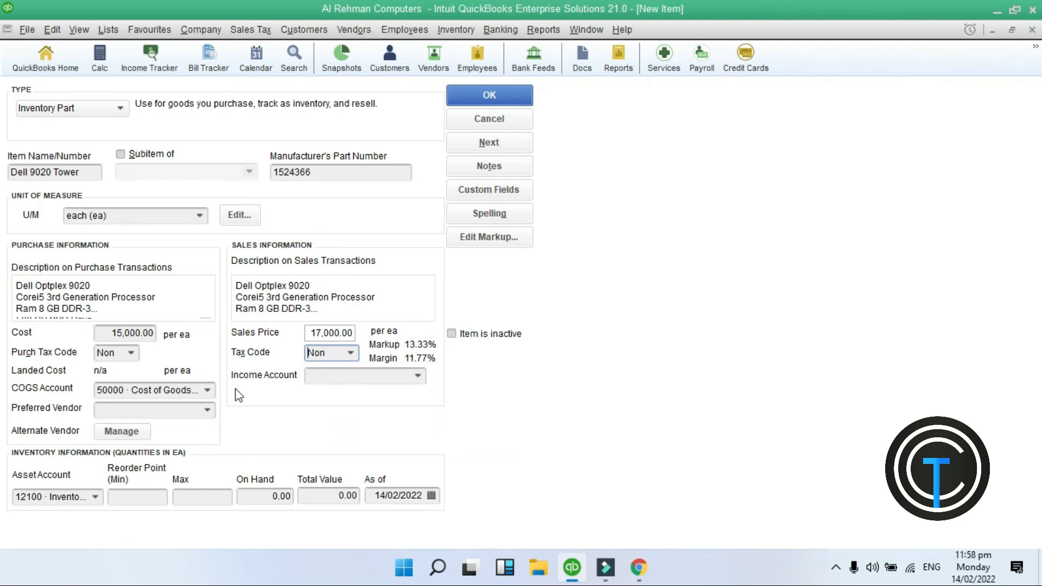
left_click(95, 497)
left_click(513, 393)
left_click(122, 496)
left_click(201, 498)
left_click(253, 498)
left_click(311, 499)
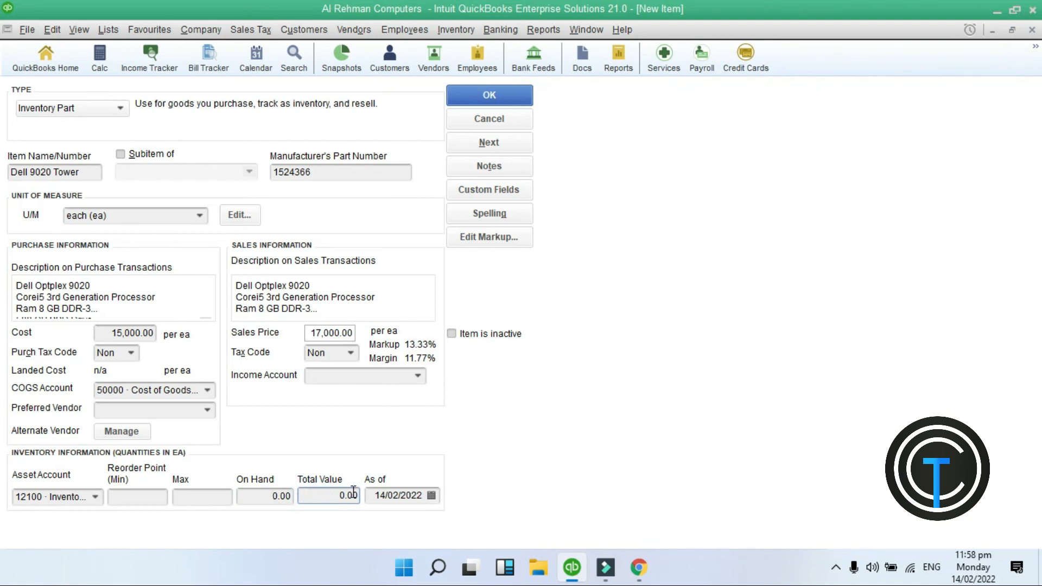
Set the item's income account to 47900 · Sales and save the item, dismissing the spelling check without corrections.
left_click(506, 92)
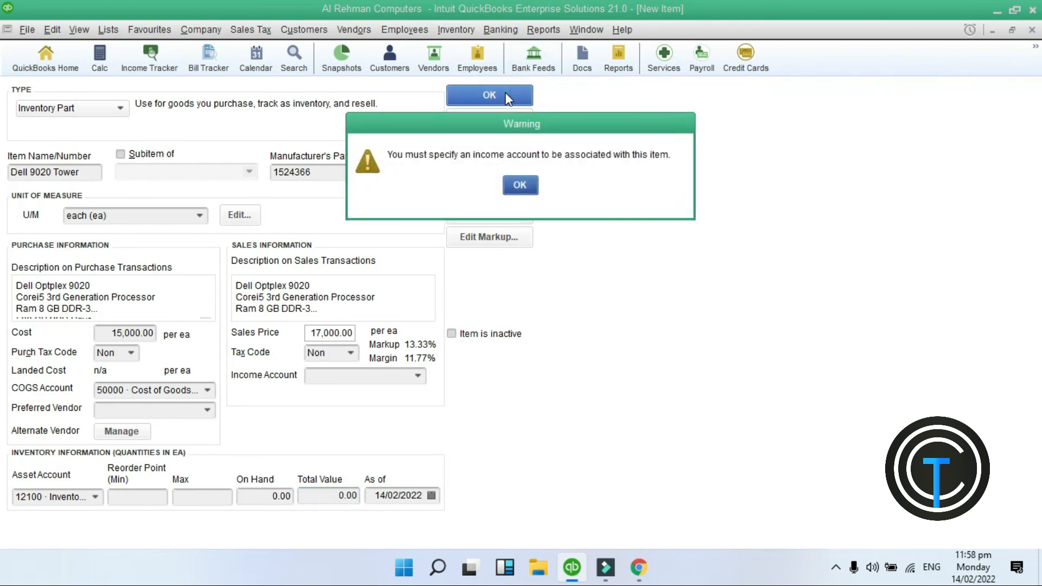
left_click(520, 186)
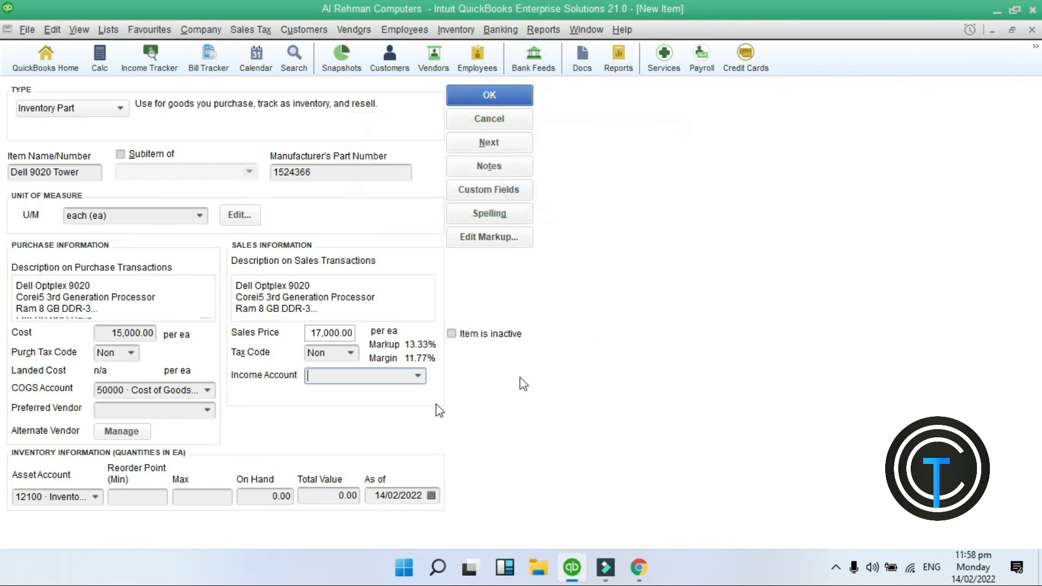
left_click(418, 376)
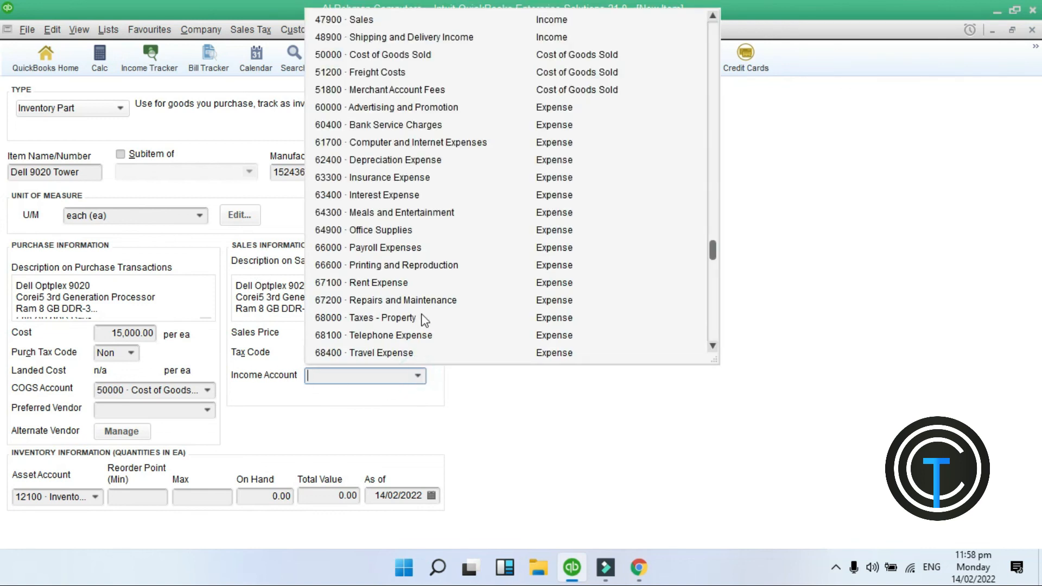
left_click(348, 20)
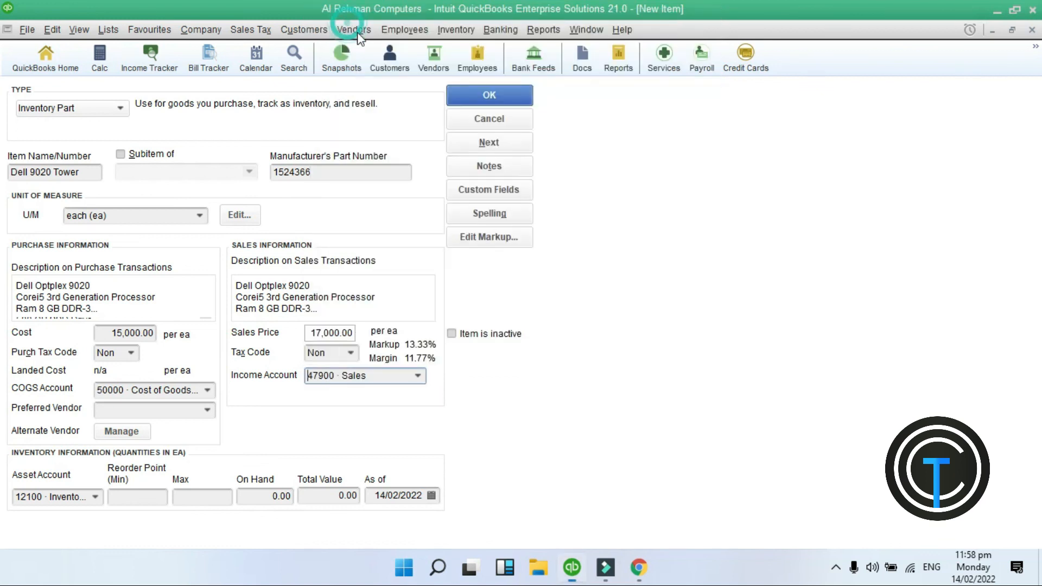
left_click(503, 96)
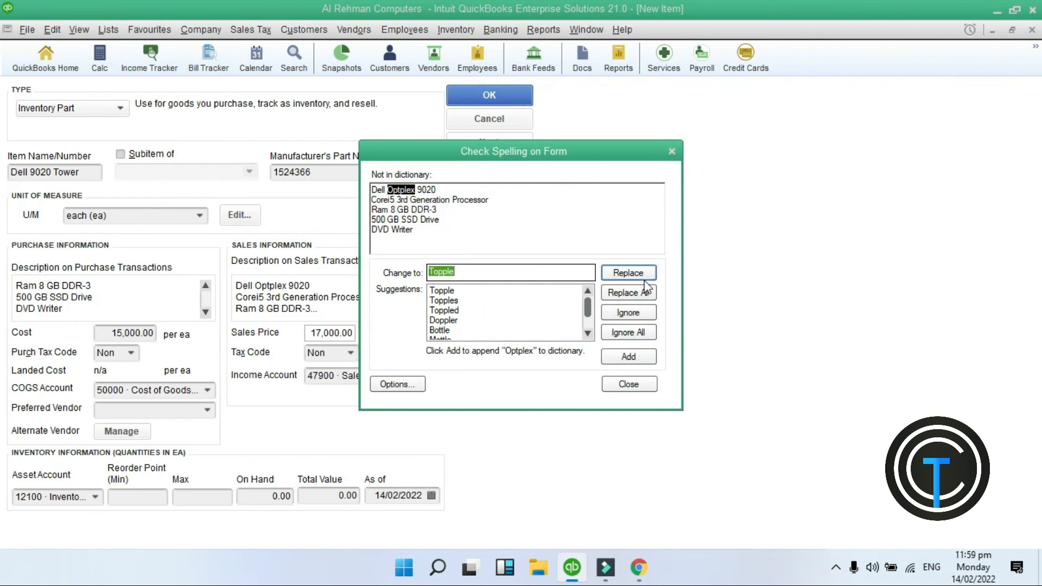
left_click(638, 385)
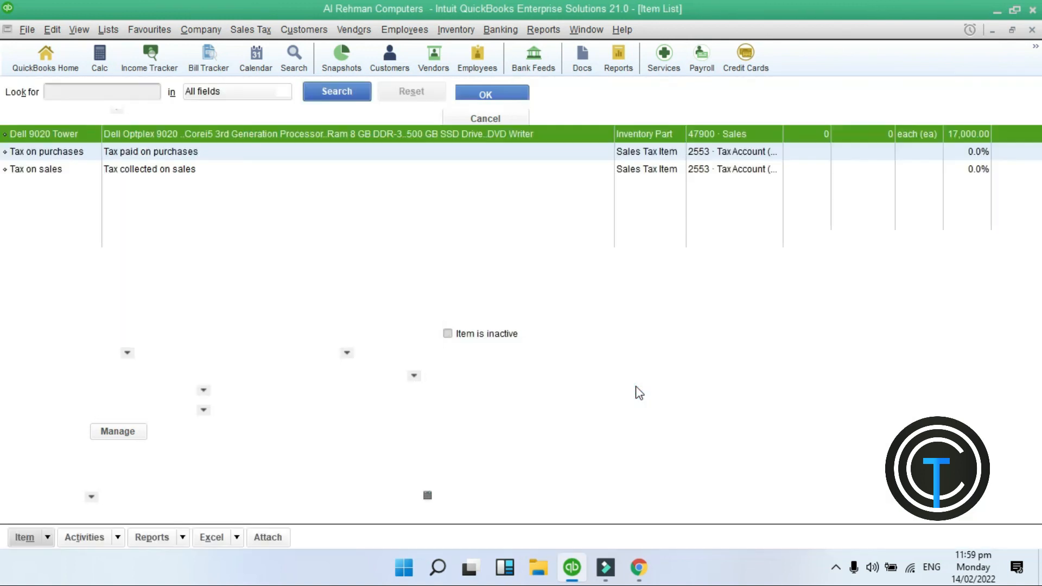